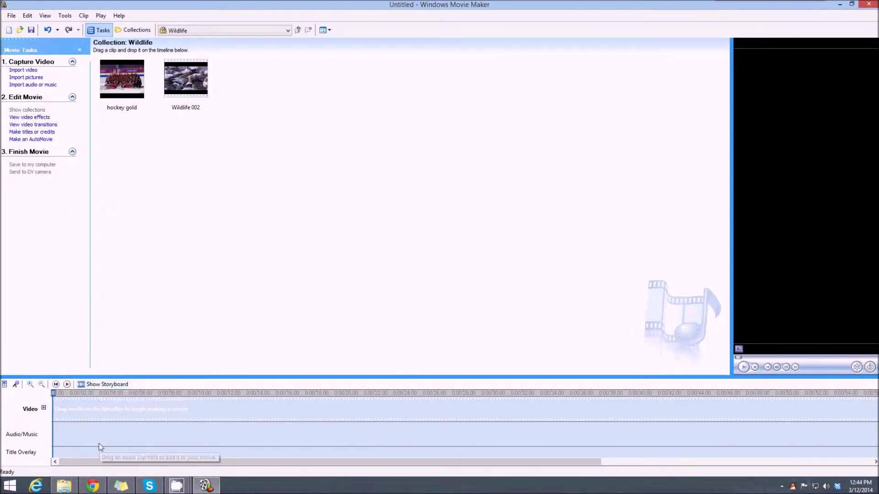
Switch the empty project's bottom pane to storyboard view
click(102, 384)
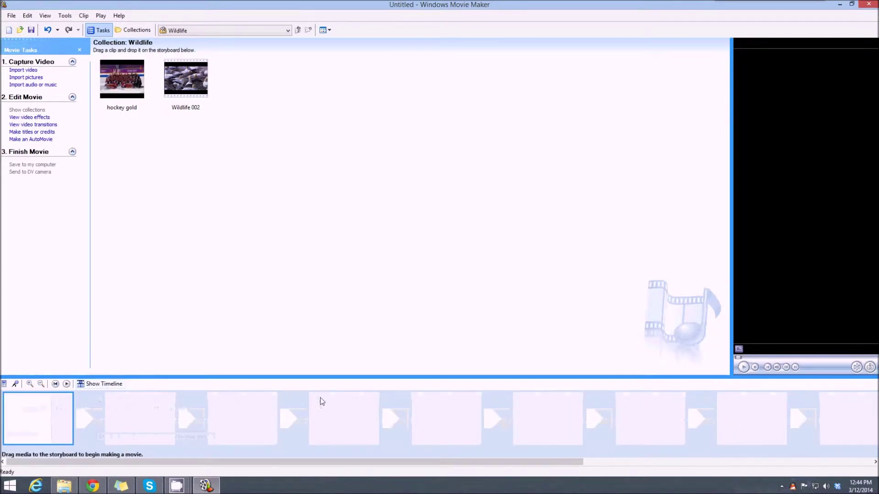
Return to timeline view, expand the Video track's Audio row, and add Wildlife 002
click(104, 384)
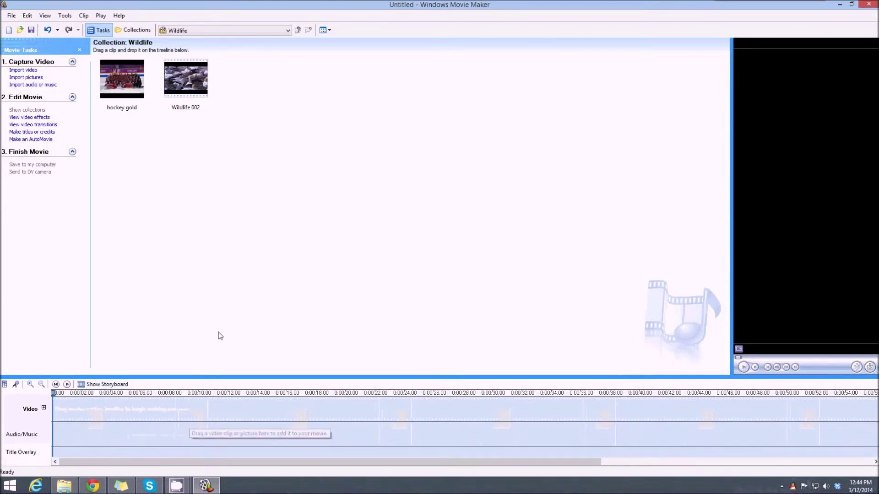
click(44, 409)
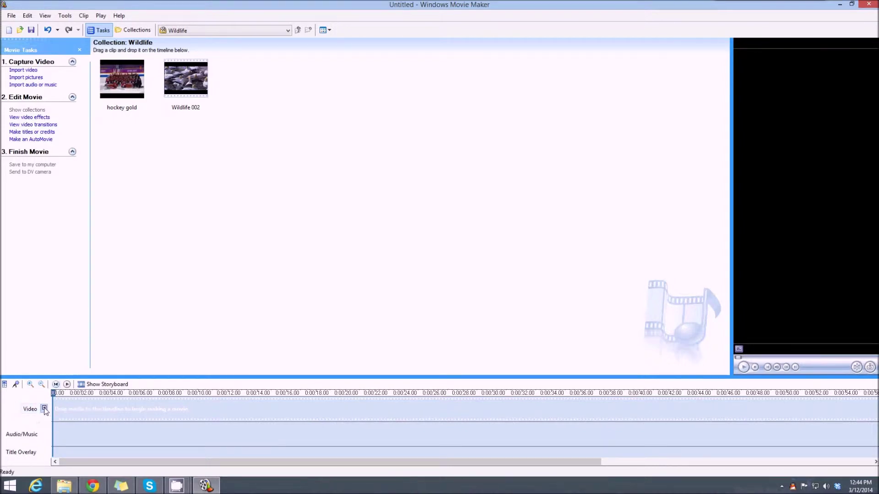
click(44, 408)
click(44, 408)
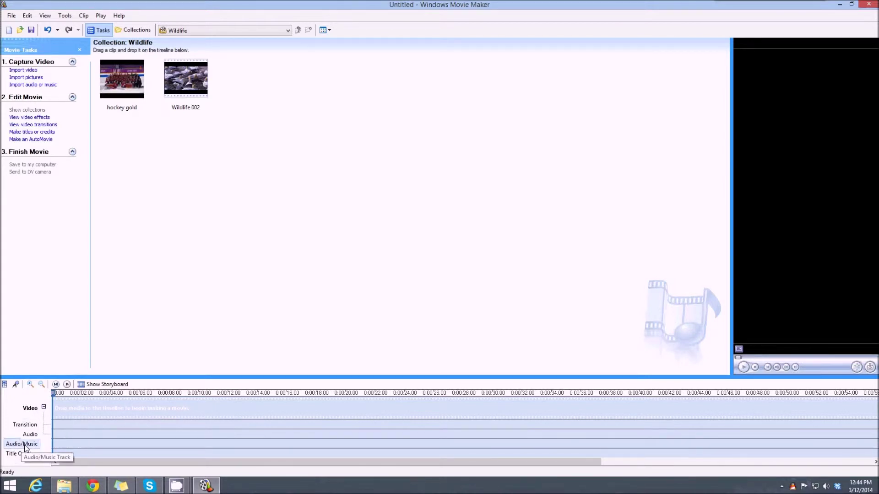
click(44, 407)
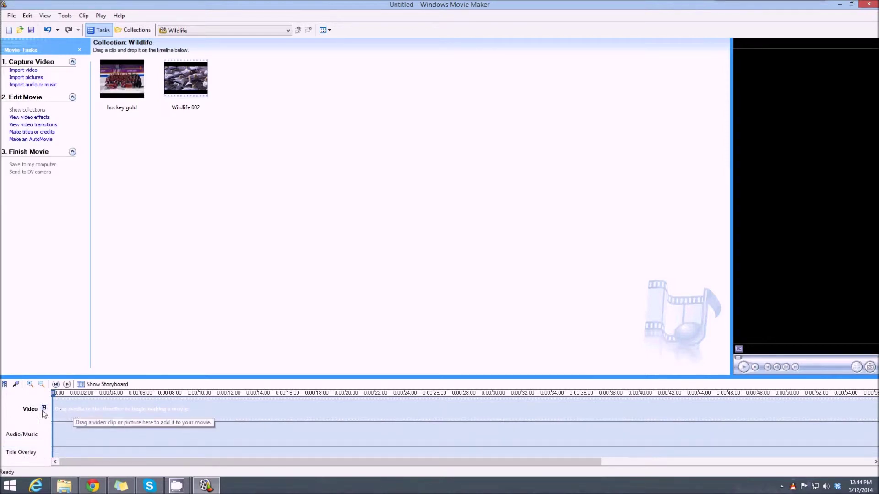
click(44, 408)
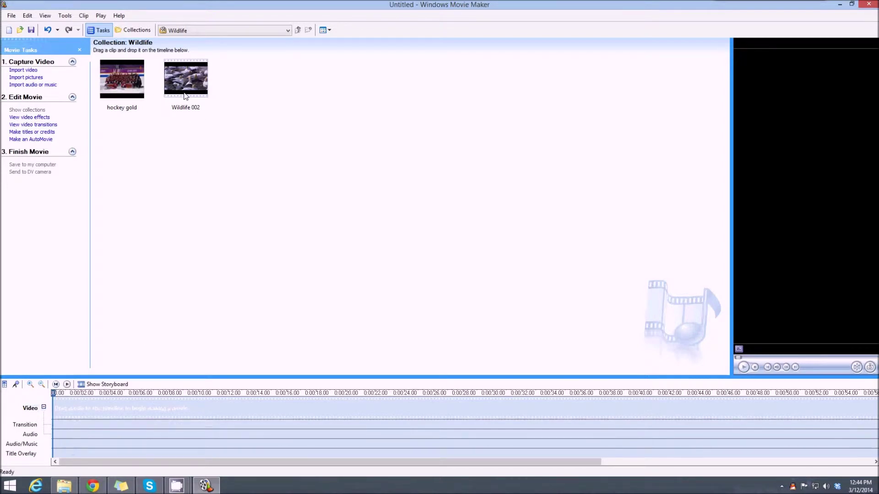
drag(185, 95, 68, 409)
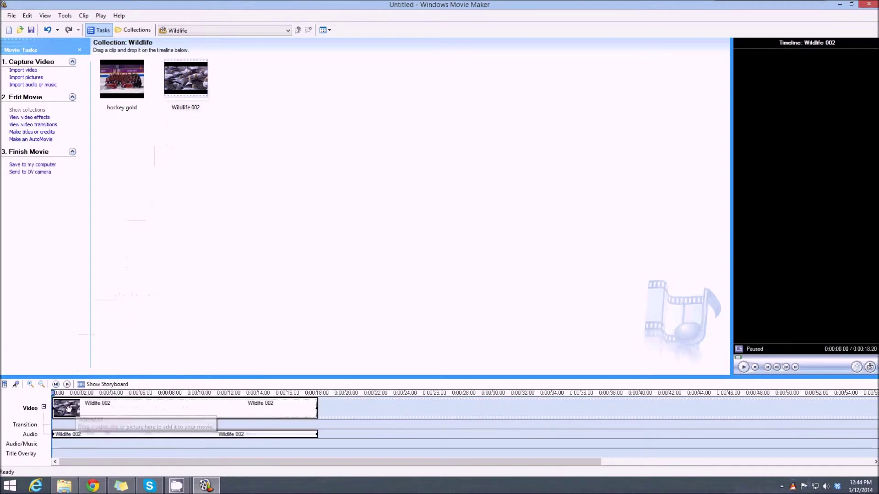
Zoom the timeline and split Wildlife 002 at about 1.77 s and 3.85 s
click(31, 384)
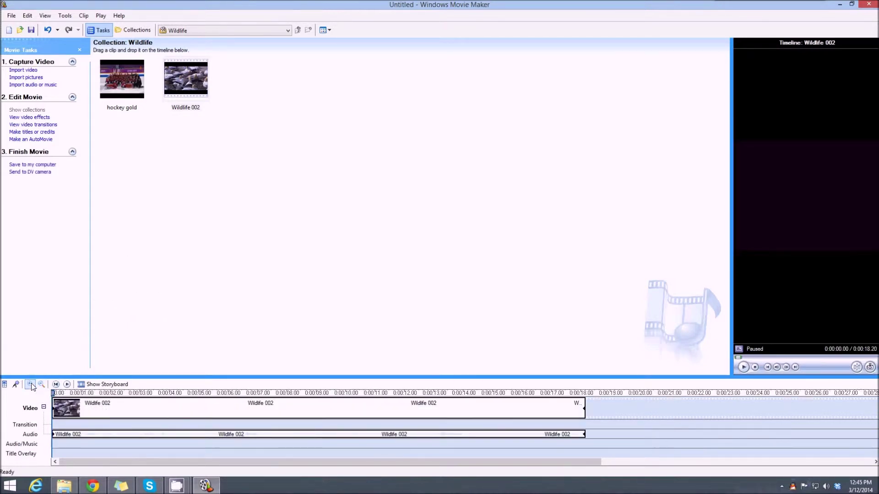
click(67, 385)
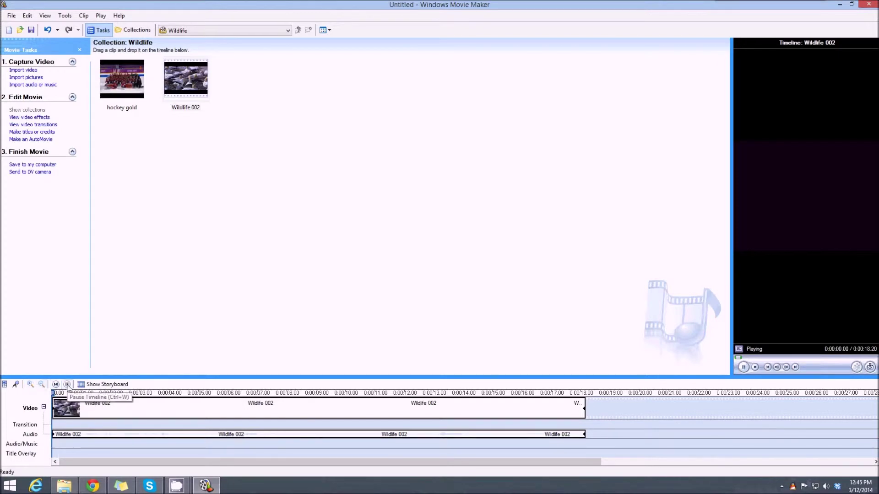
click(67, 385)
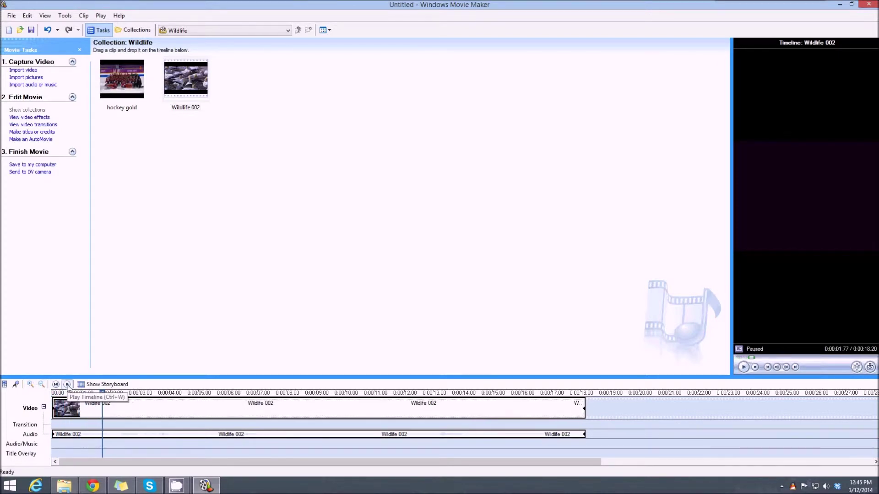
click(83, 16)
click(109, 97)
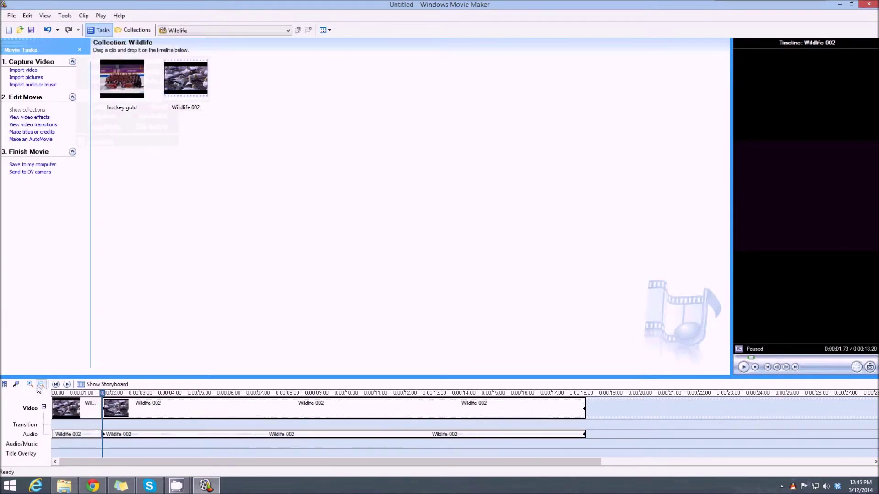
click(67, 385)
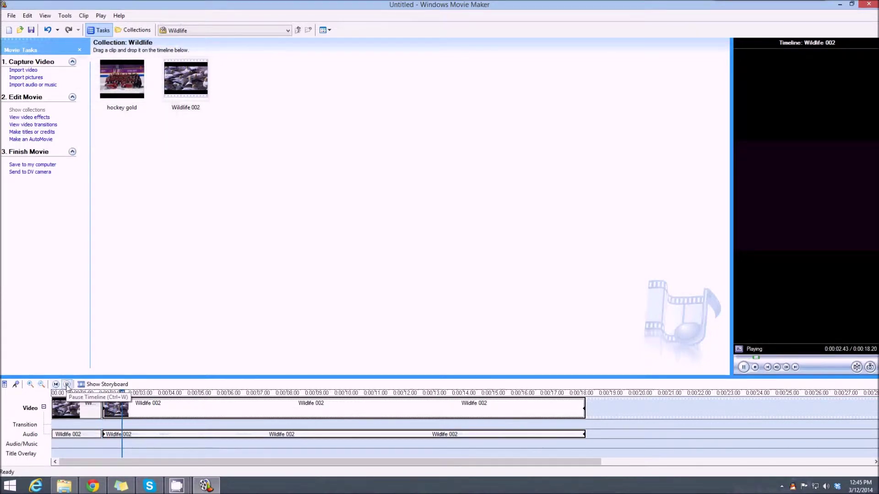
click(66, 385)
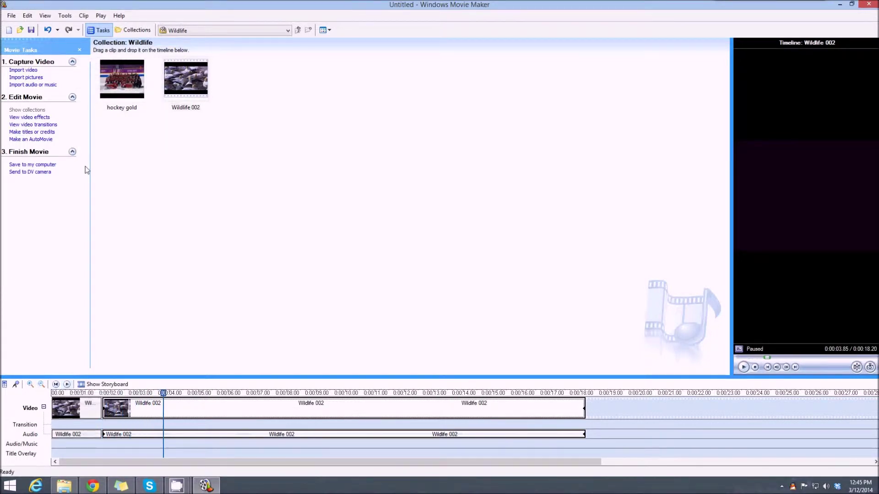
click(83, 16)
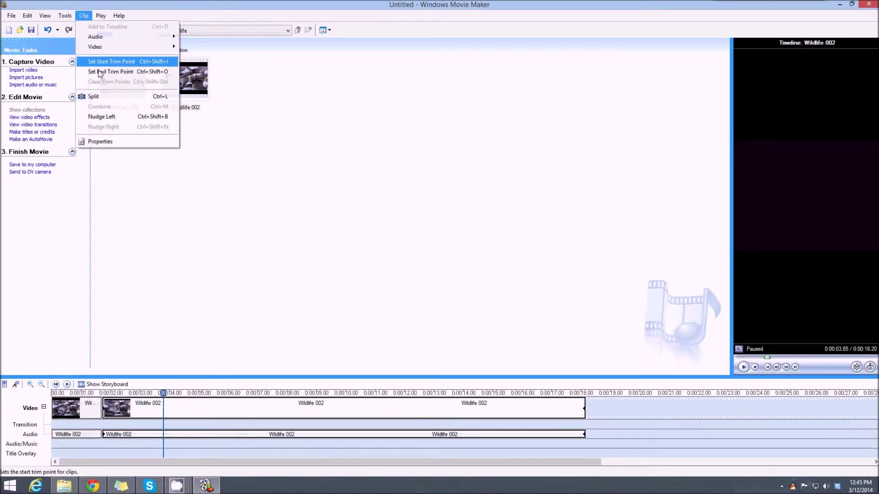
click(105, 98)
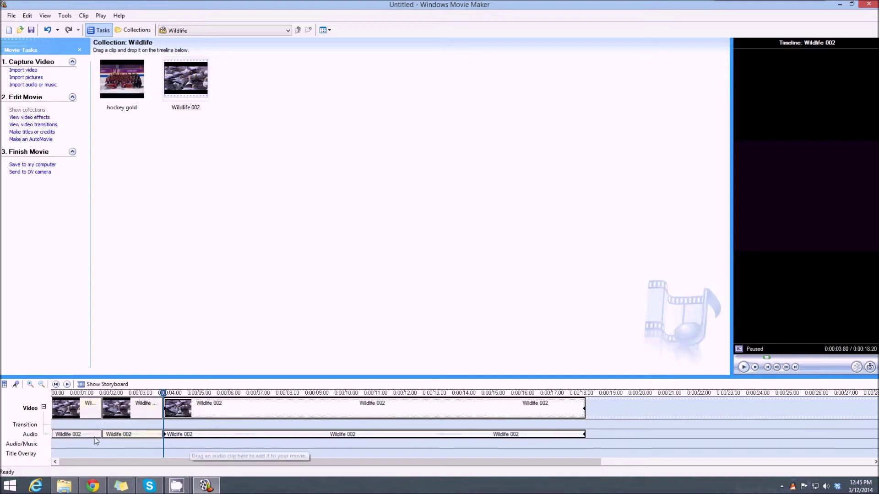
Delete the short middle Wildlife 002 clip and place hockey gold after the first clip
click(130, 411)
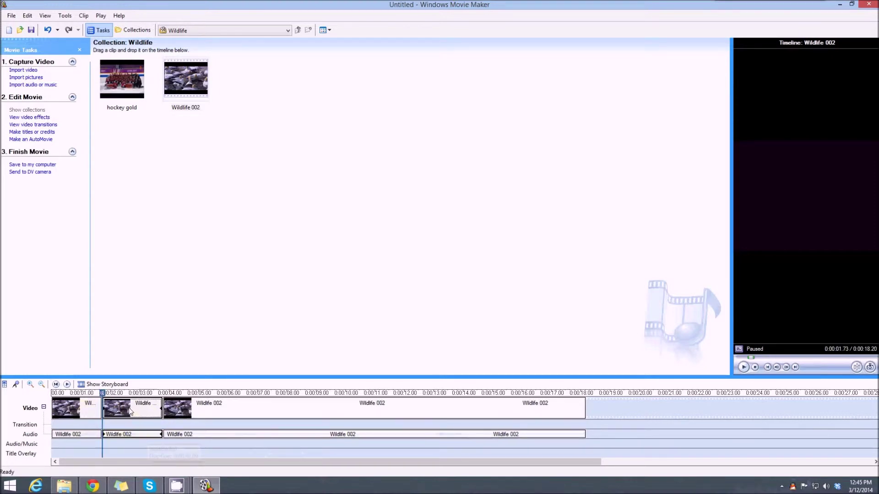
right_click(128, 408)
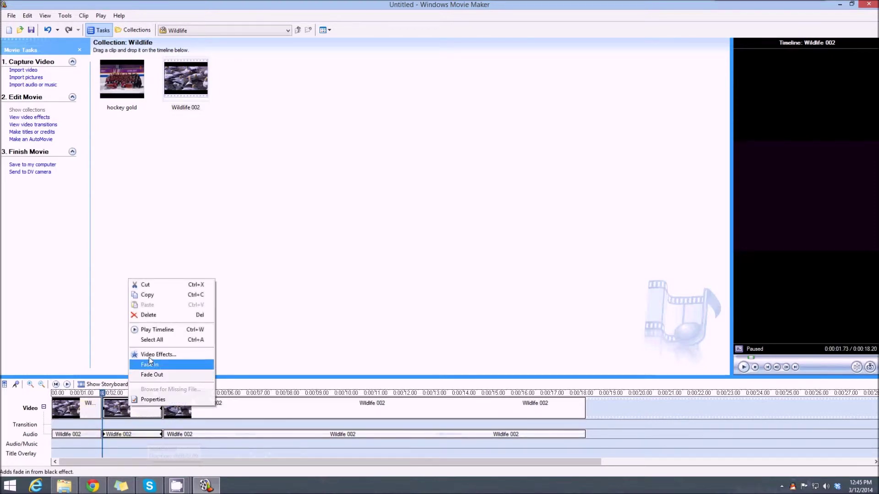
click(150, 316)
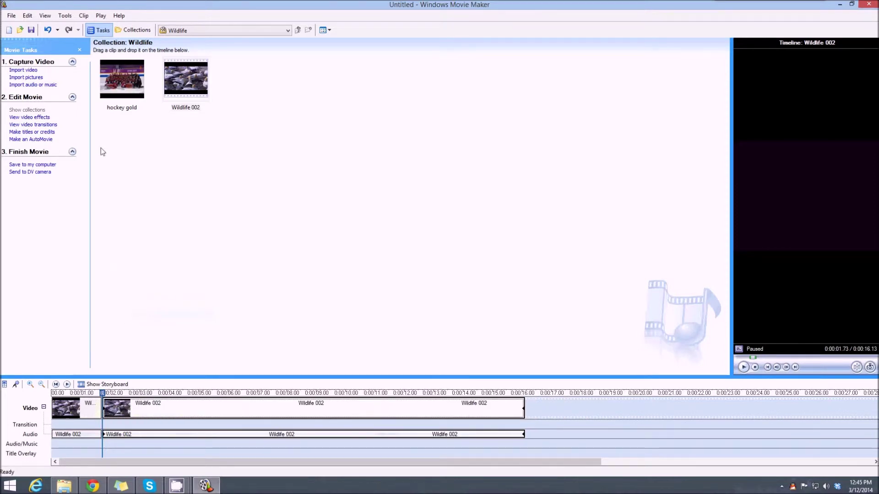
drag(117, 85, 103, 404)
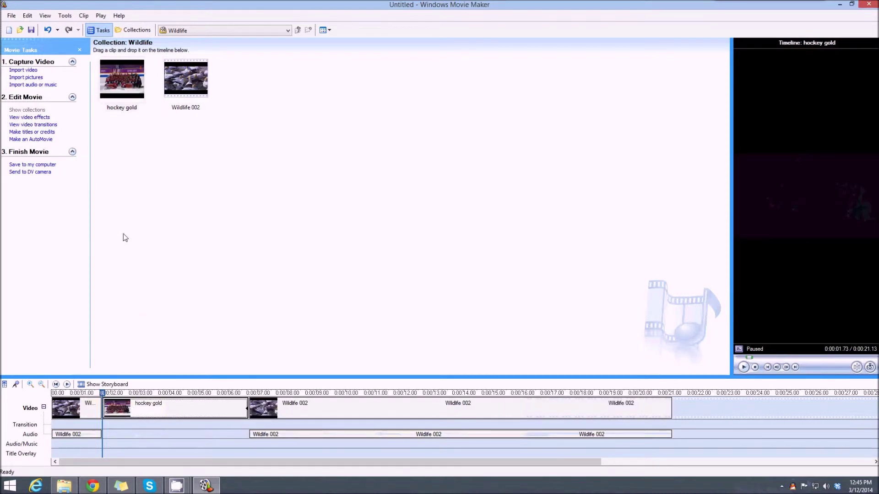
Preview the edit to about 9 s, then add Wildlife 002 to the Audio/Music track
click(88, 408)
key(space)
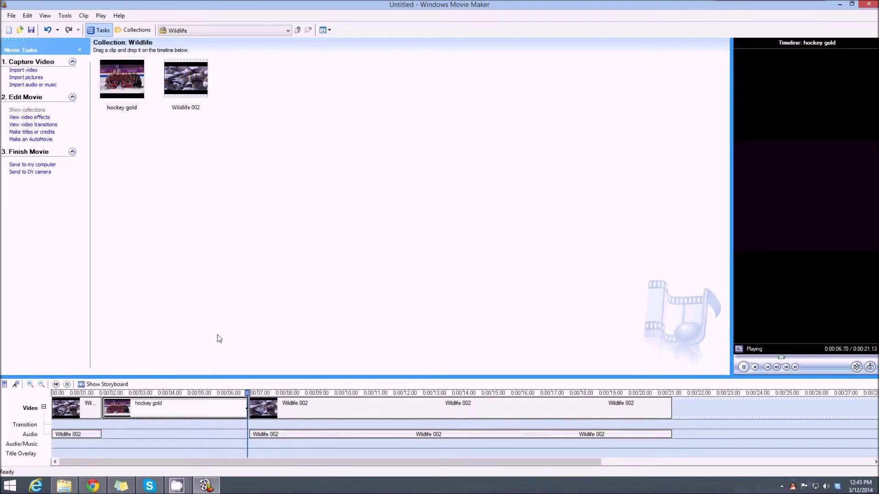
click(67, 384)
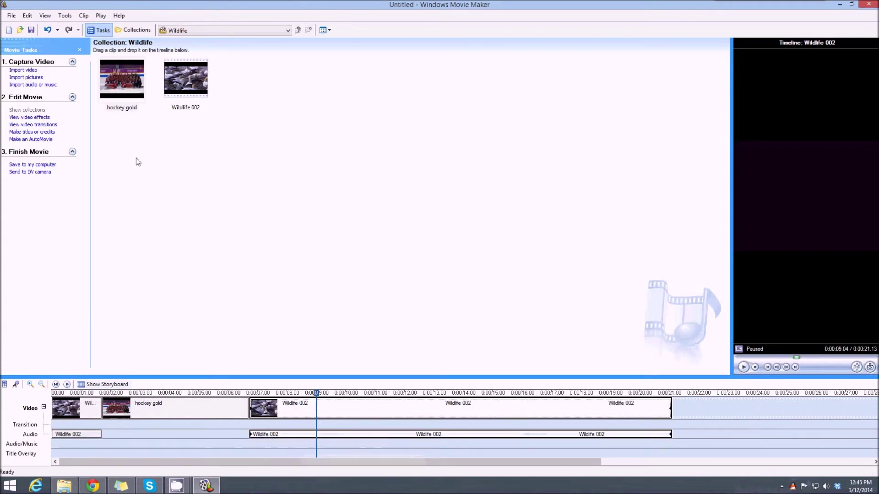
click(188, 81)
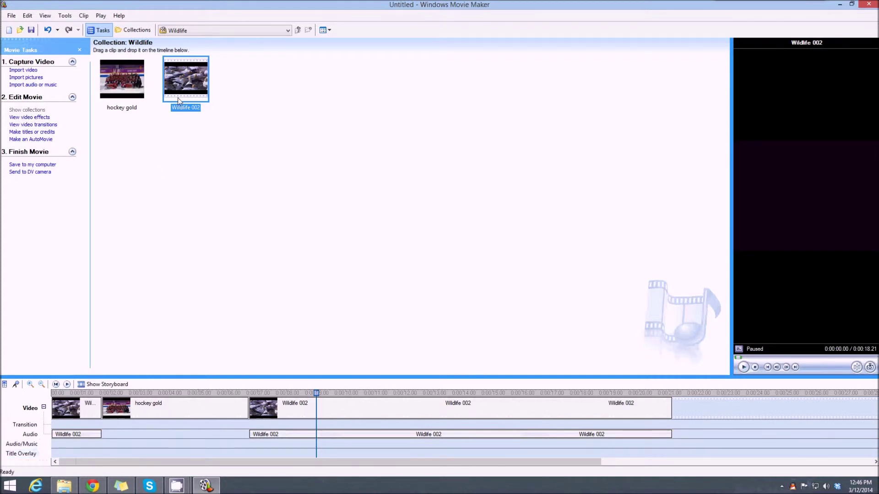
drag(178, 97, 54, 445)
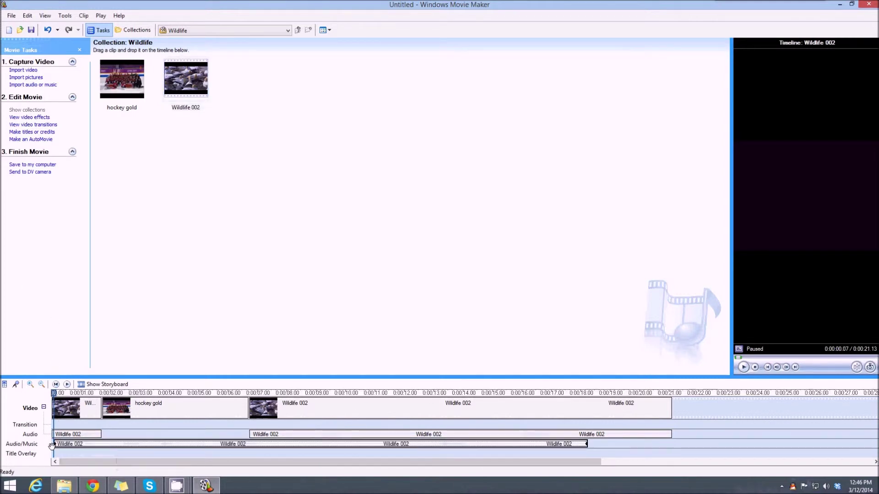
Play the 21.13 s timeline from the start to hear the Audio/Music Wildlife 002 copy
click(247, 331)
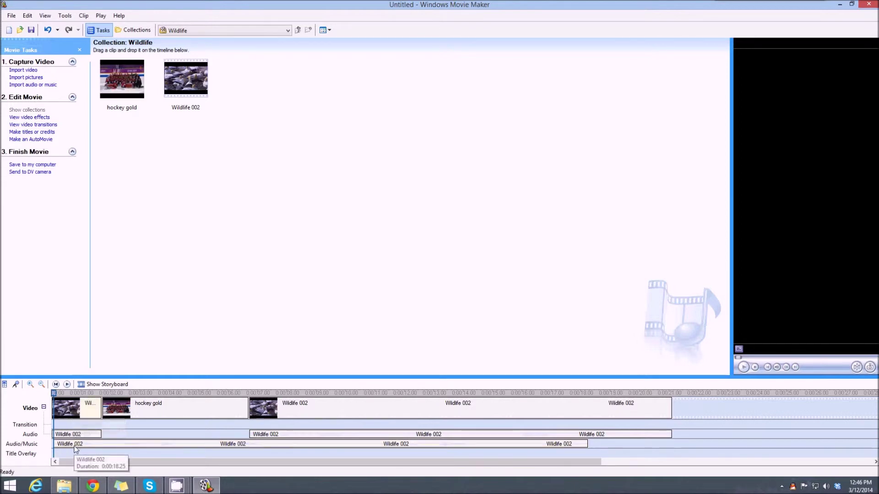
click(74, 446)
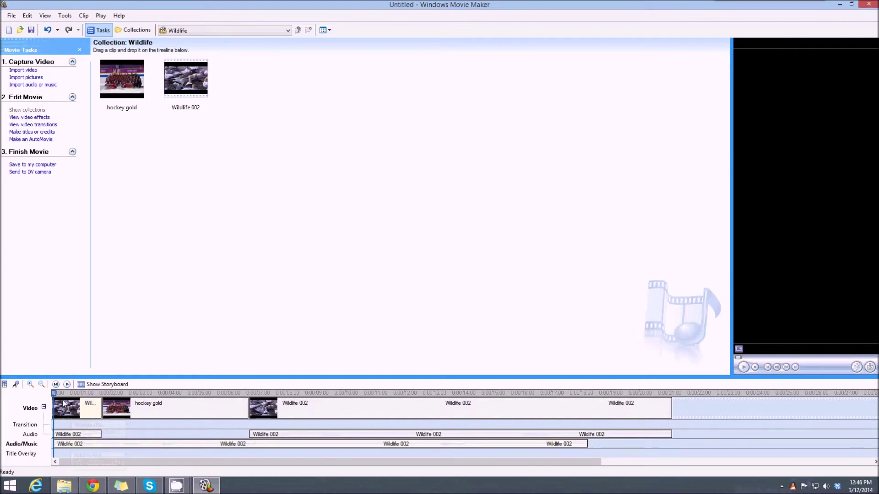
drag(60, 393, 57, 393)
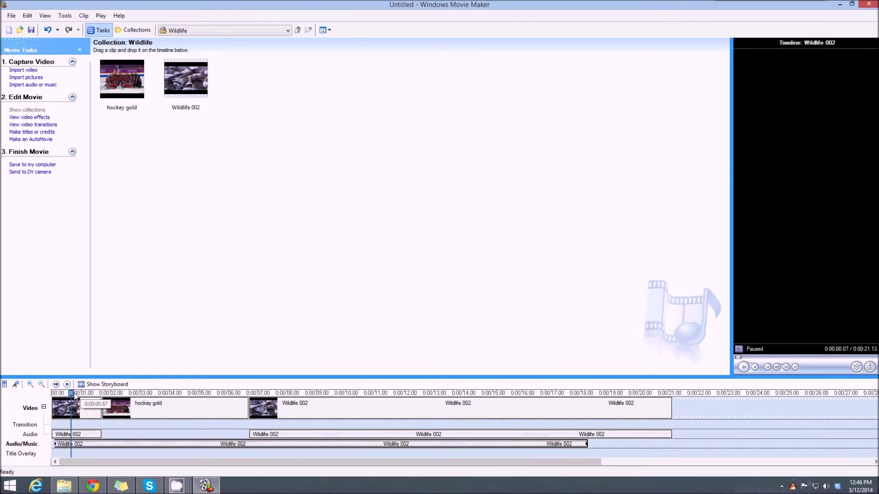
click(67, 384)
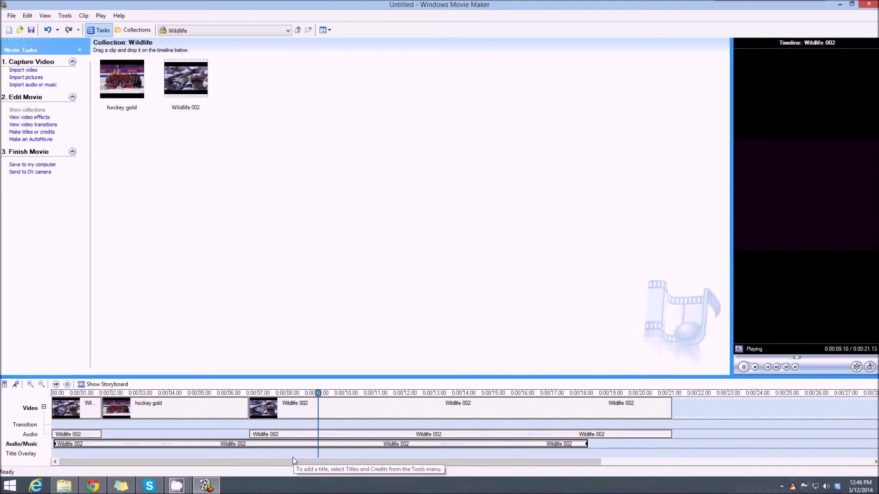
click(66, 384)
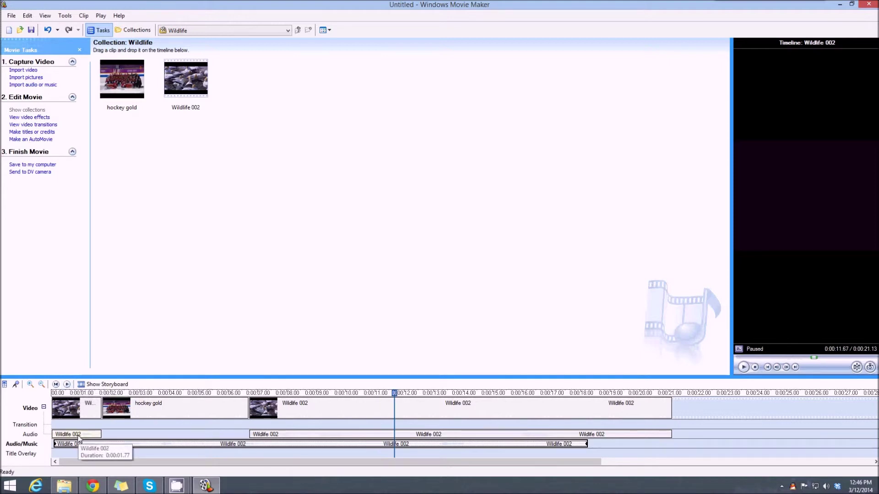
Mute the first Wildlife 002 clip on the Audio track
click(79, 438)
right_click(79, 438)
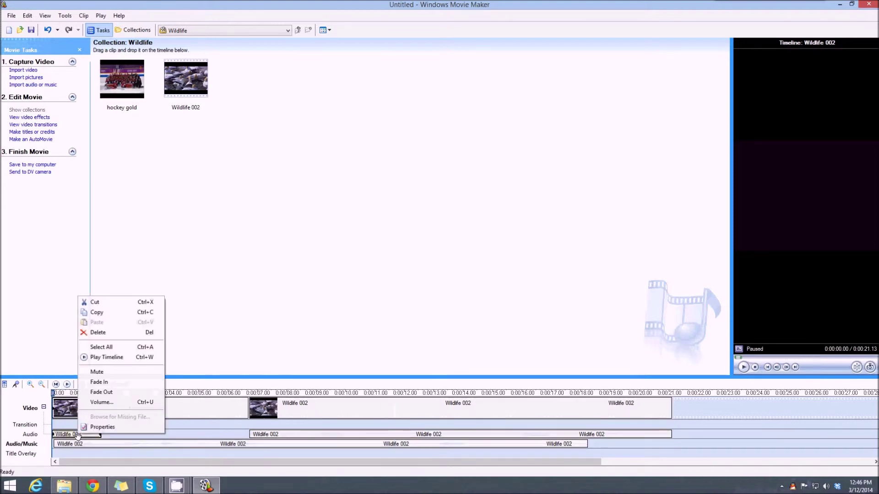
click(99, 374)
Confirm the Audio/Music clip's volume level and play the movie from near the start
click(265, 436)
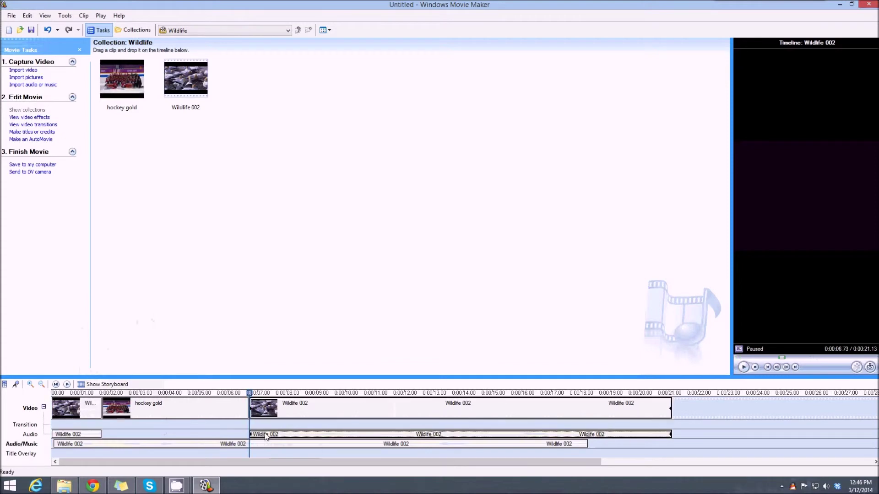
right_click(264, 435)
click(169, 447)
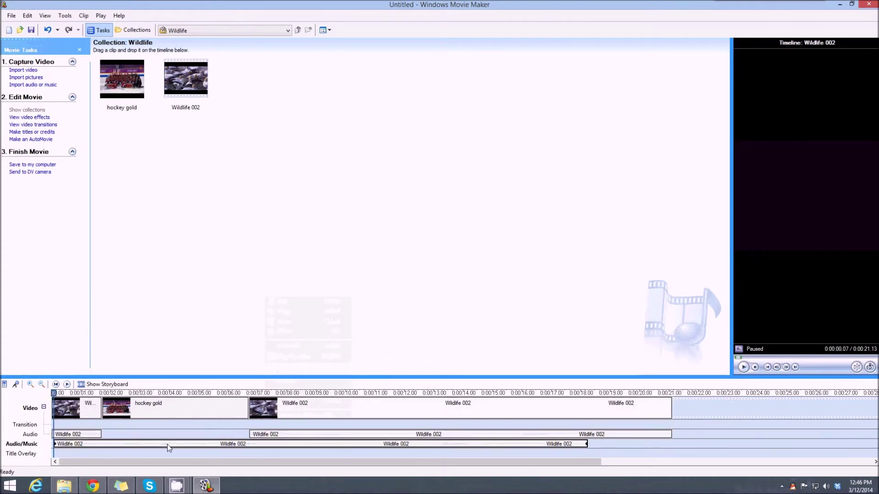
right_click(167, 446)
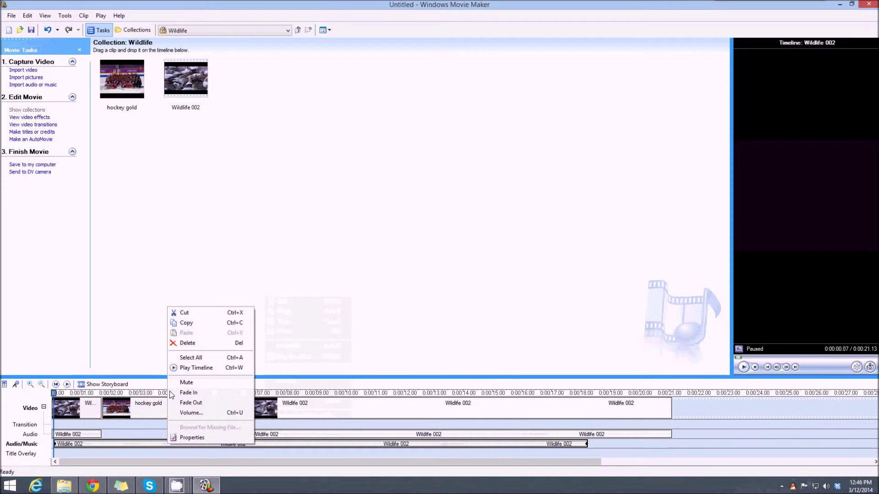
click(193, 414)
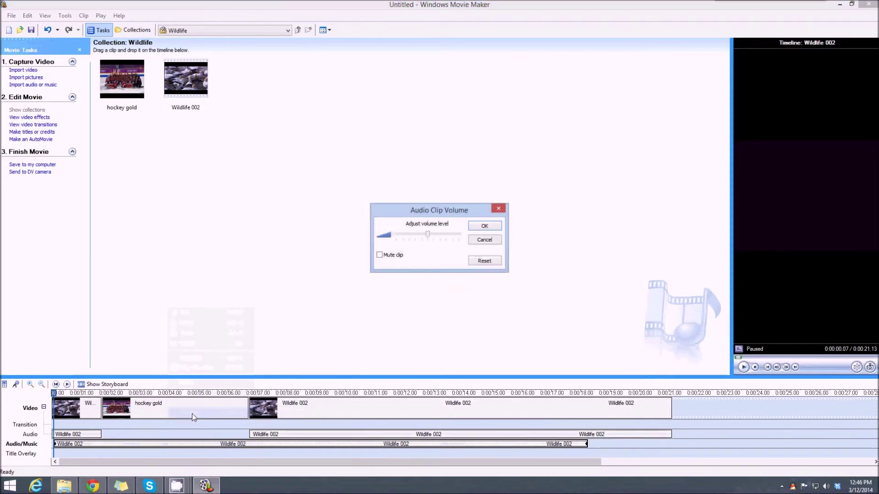
click(485, 227)
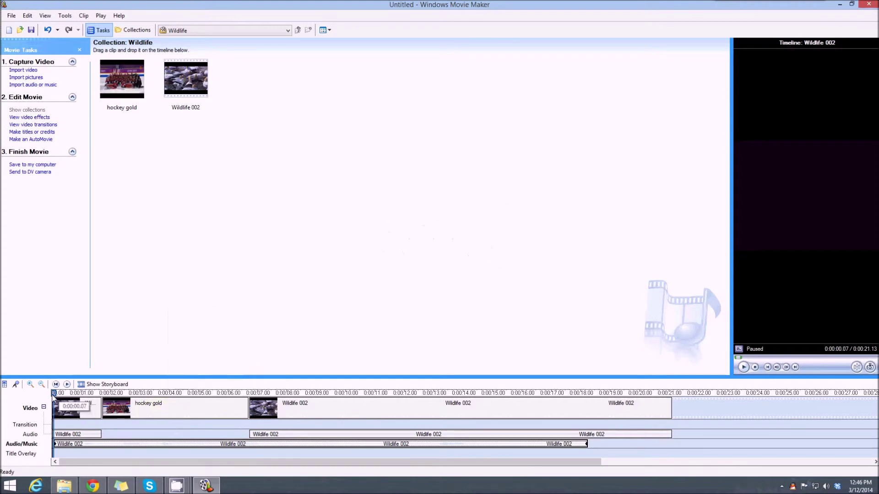
click(75, 402)
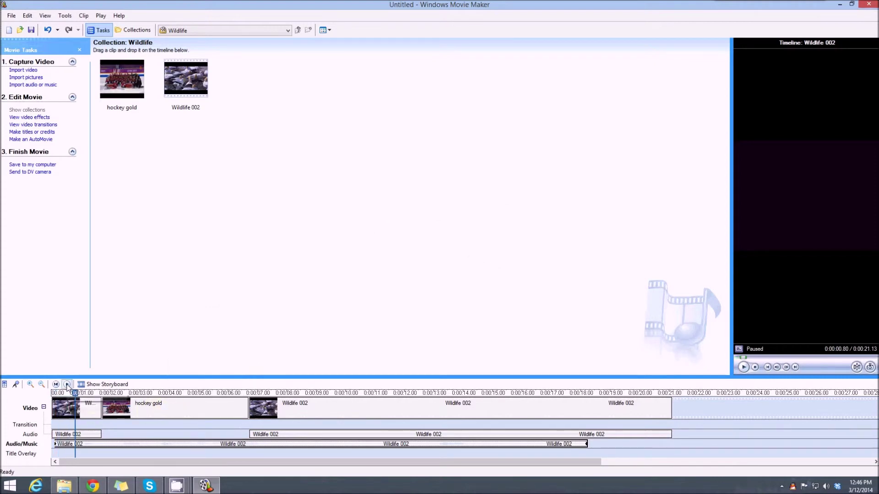
click(67, 385)
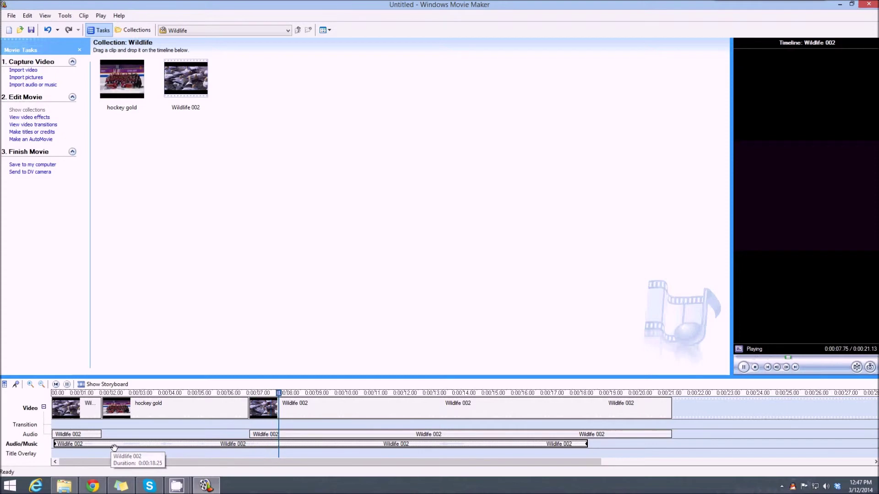
click(67, 385)
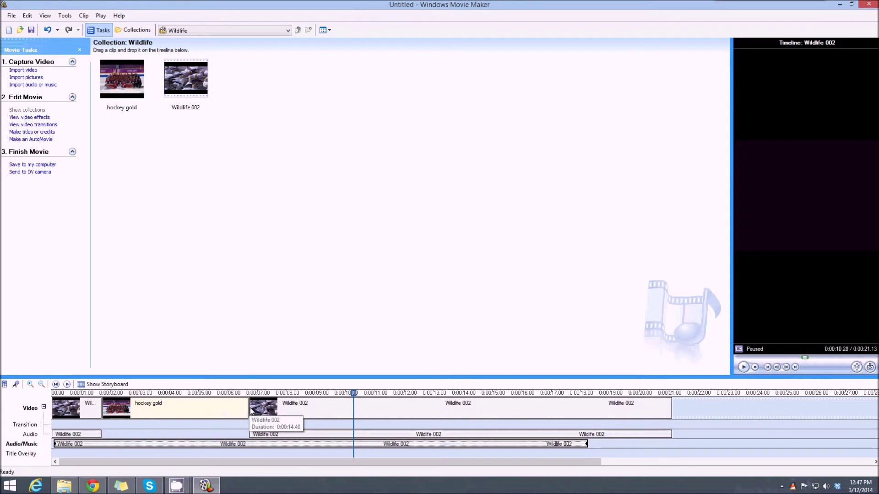
Overlap the long Wildlife 002 clip onto hockey gold's end for a Fade, then preview it
drag(250, 410, 185, 413)
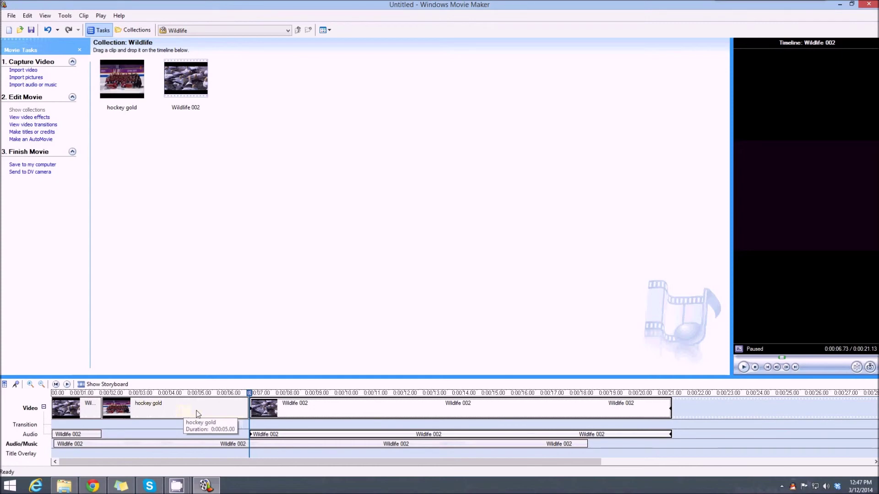
drag(251, 410, 177, 408)
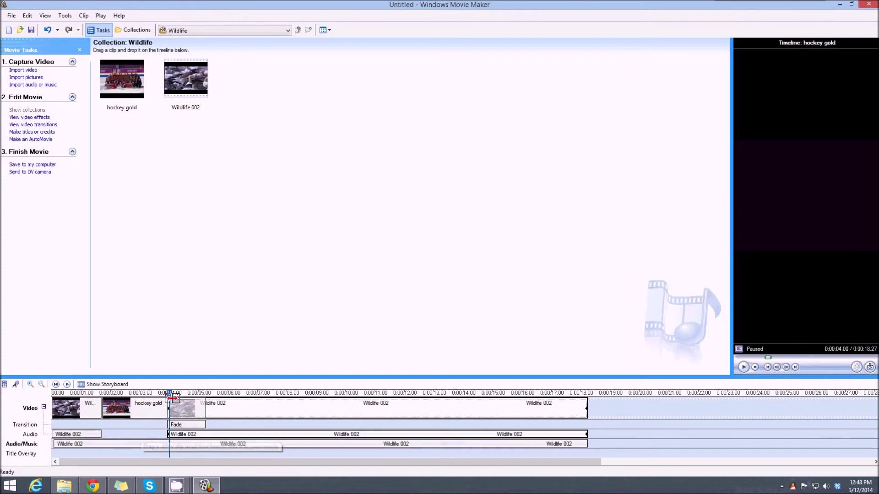
click(88, 403)
click(77, 404)
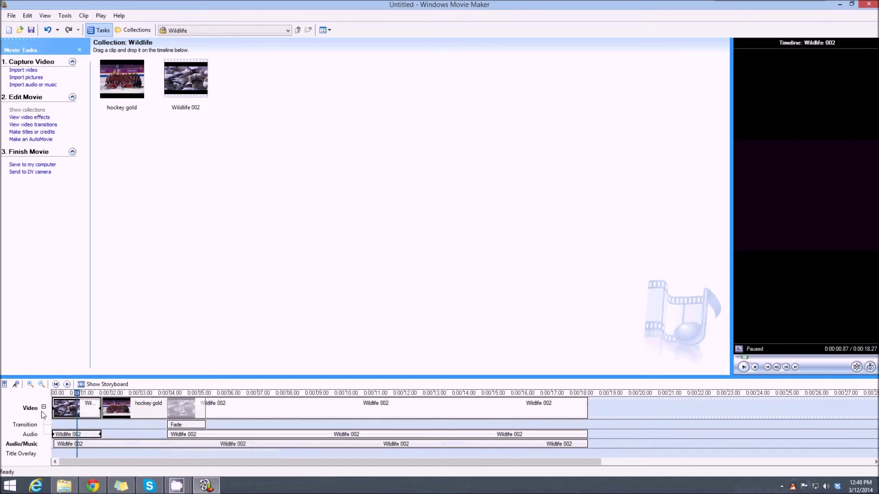
click(67, 385)
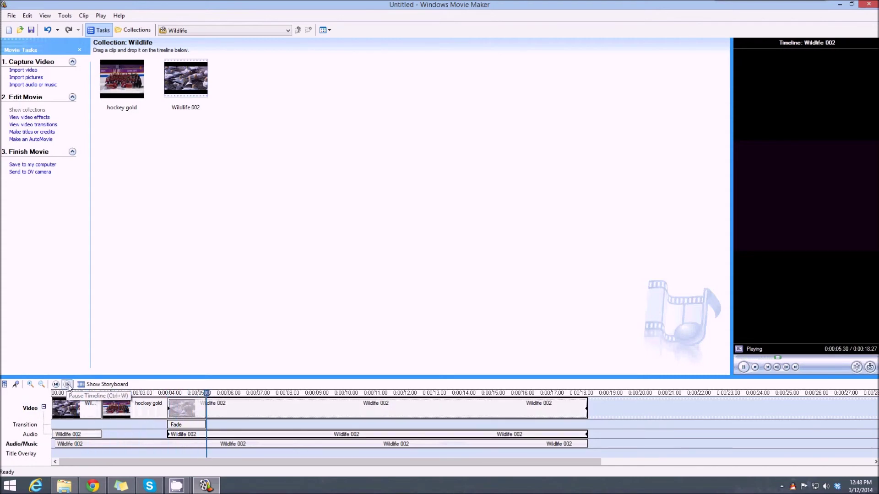
click(67, 384)
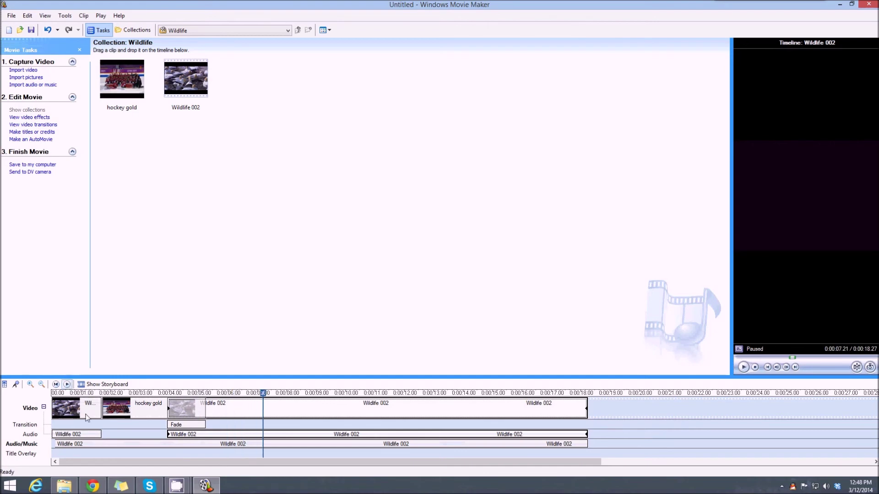